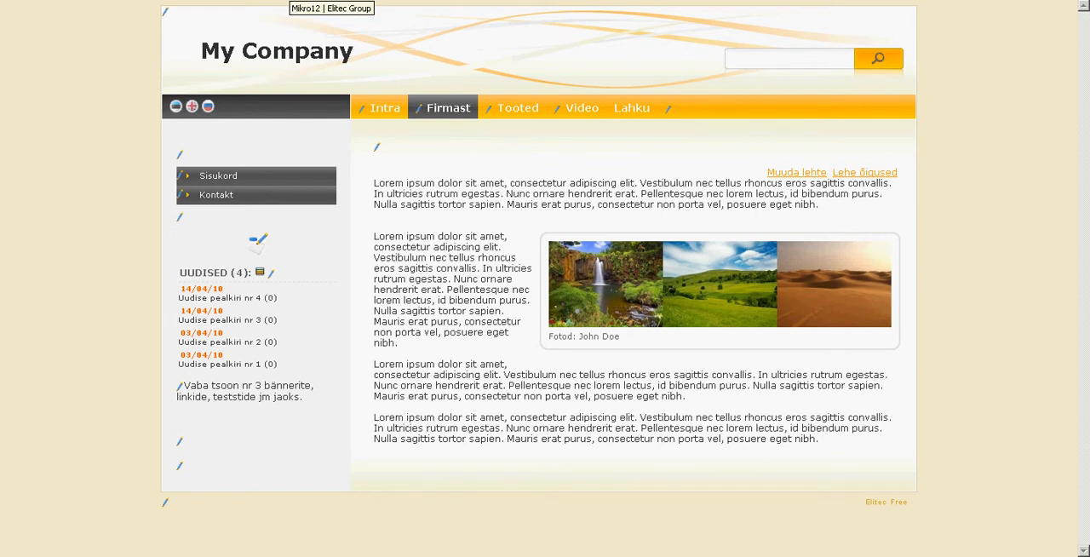
Examine the enlarged Tsoonid zone layout of the Mikro12 design for the position and size of each zone, and close it.
click(290, 0)
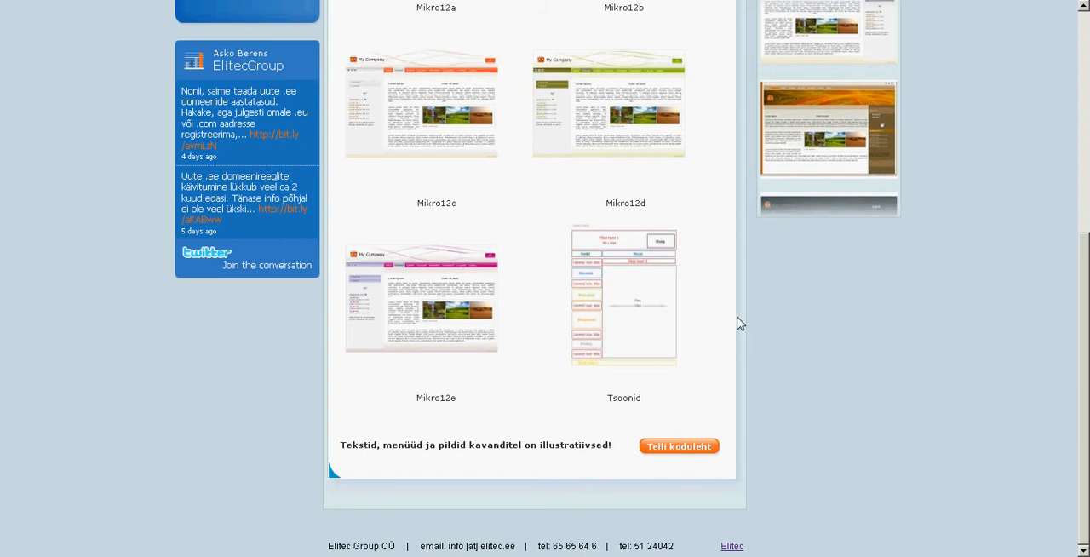
click(651, 316)
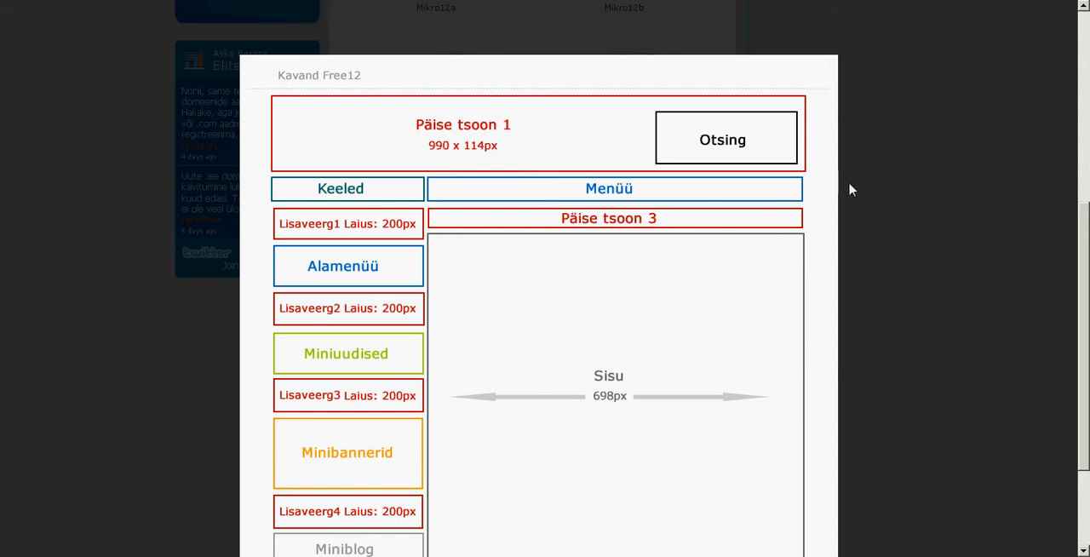
scroll(852, 208, down, 1)
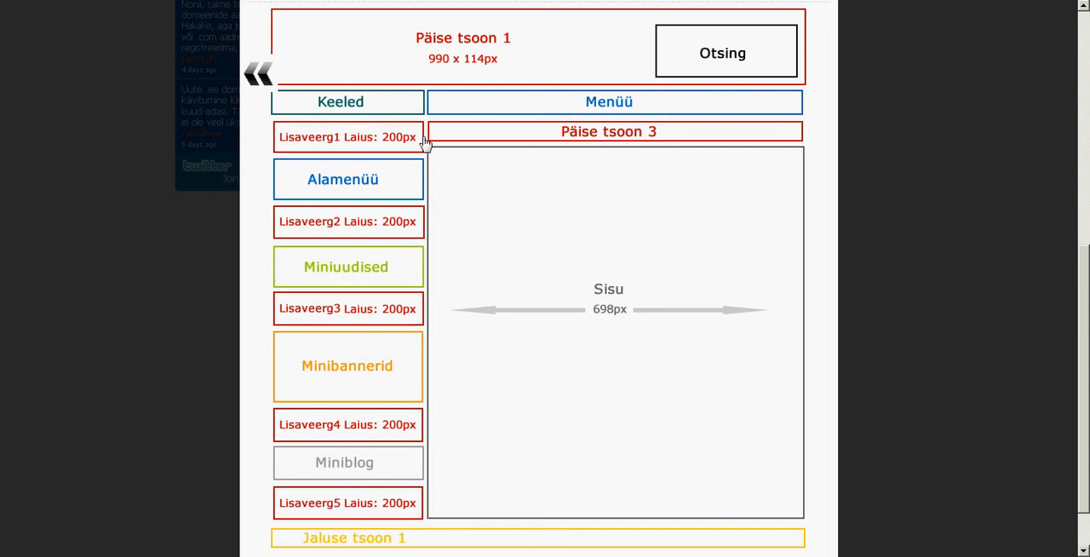
scroll(426, 141, down, 2)
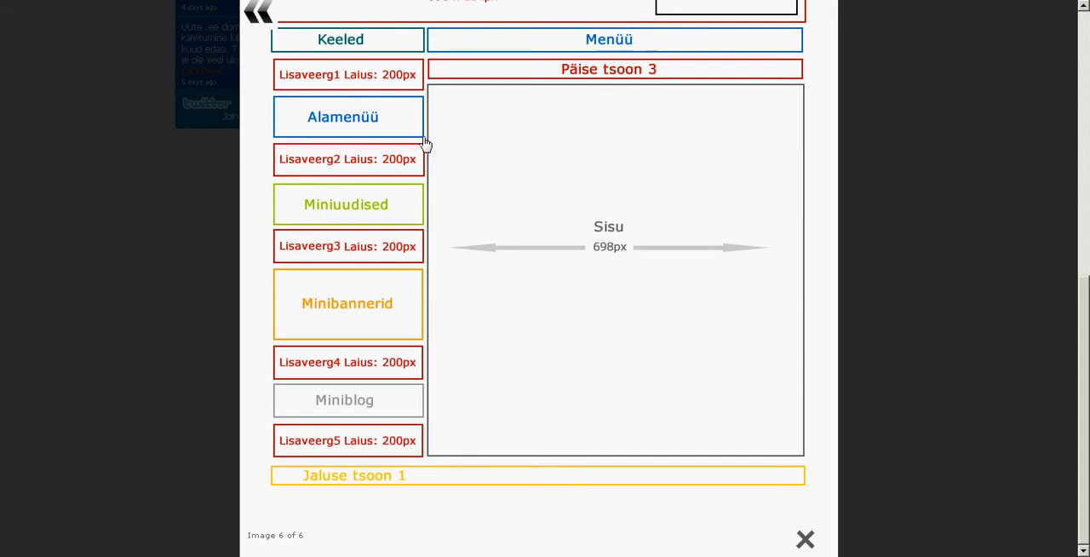
click(805, 540)
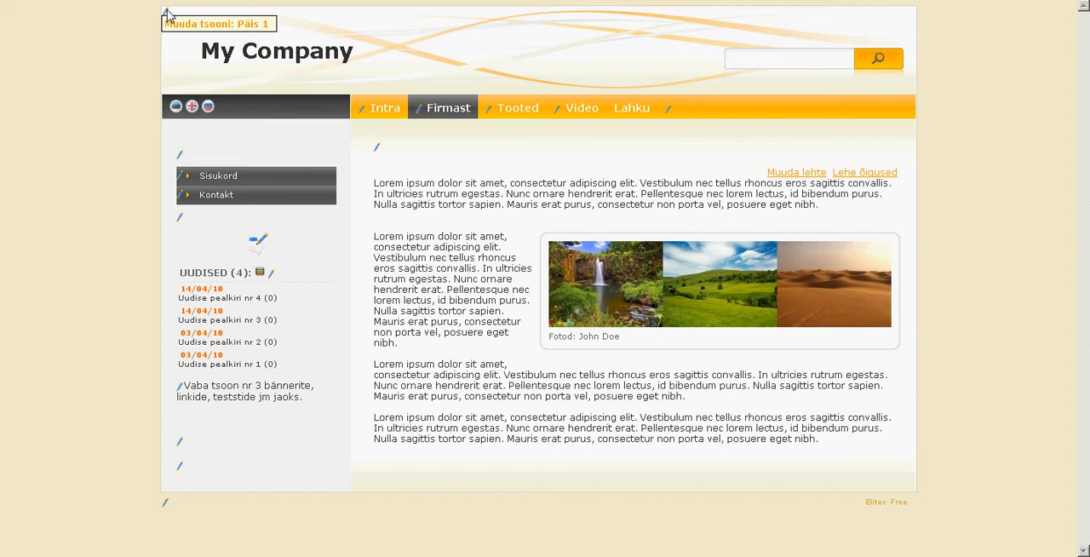
Open the header zone Päis 1 for editing and replace its title text with "Minu Firma".
click(217, 25)
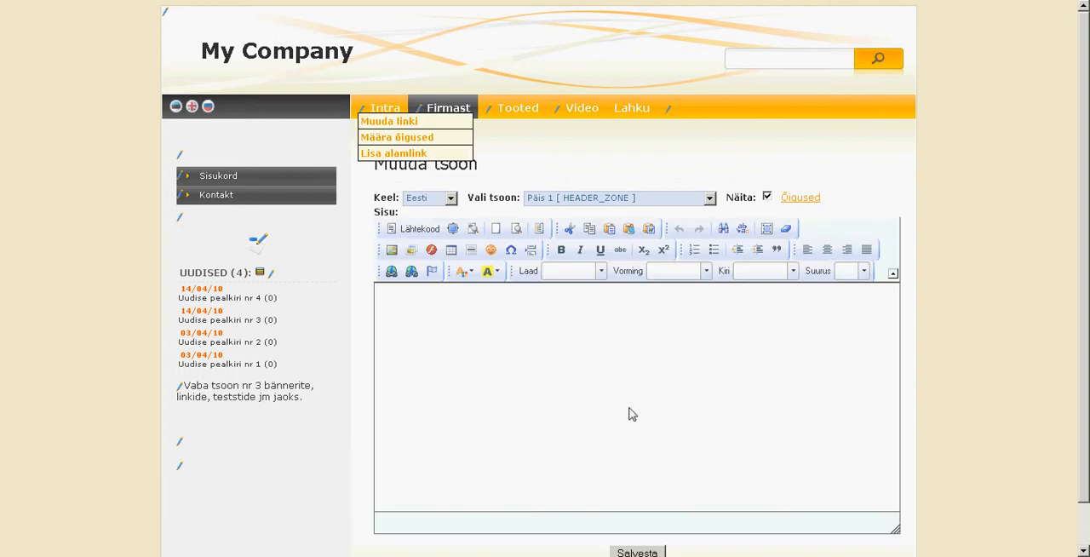
scroll(976, 272, down, 1)
scroll(975, 273, up, 1)
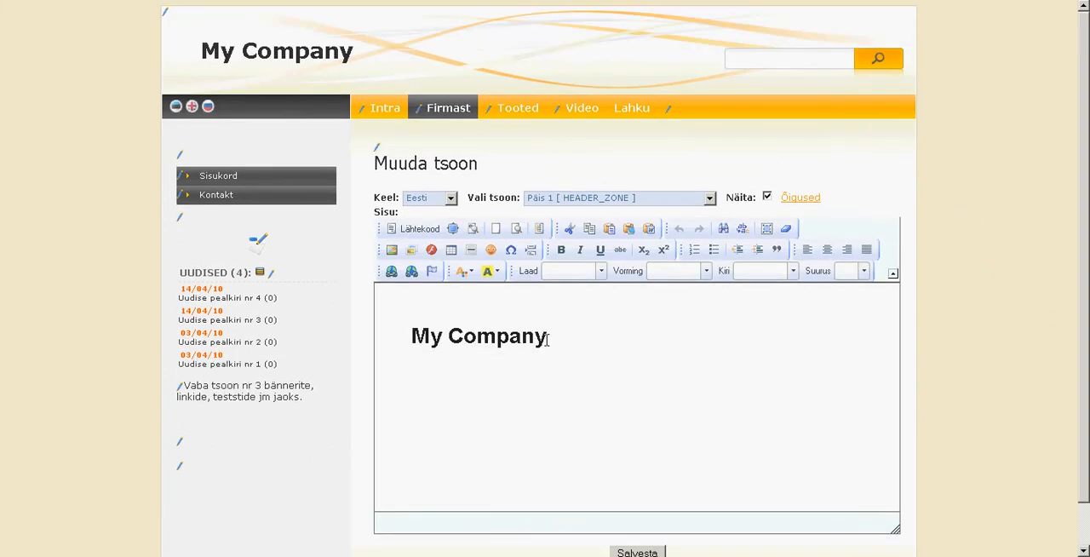
drag(549, 339, 420, 339)
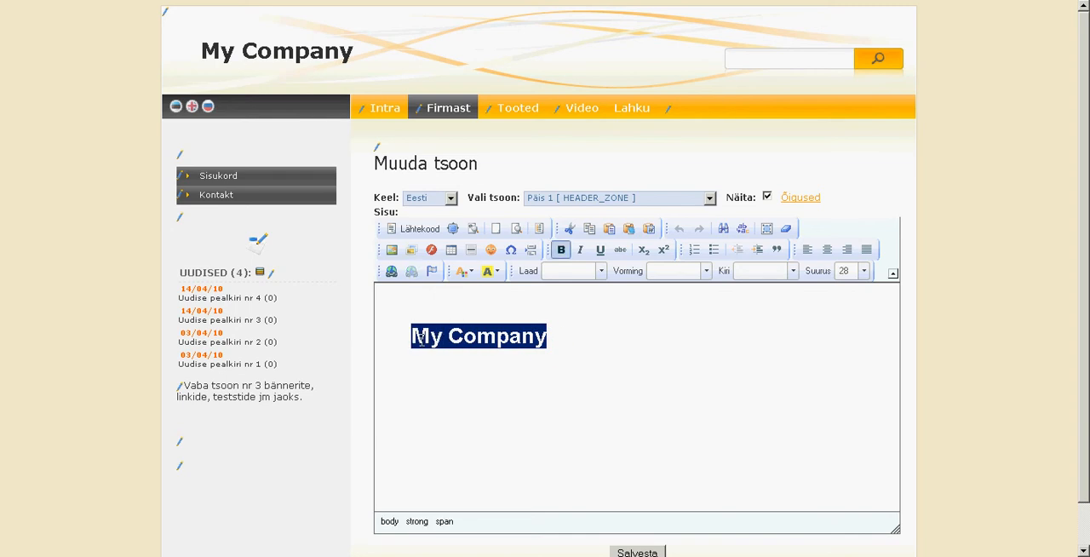
text(M)
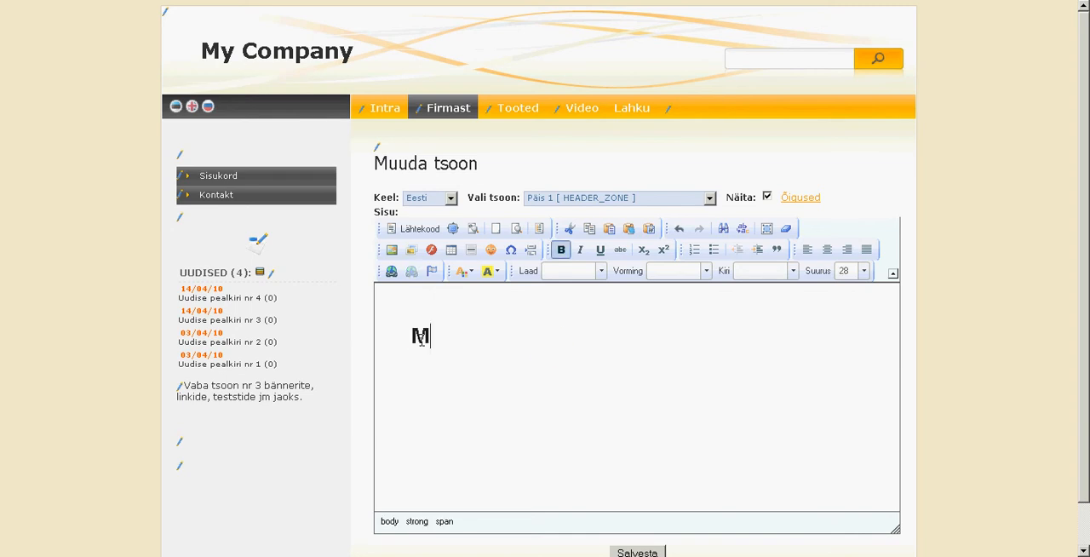
text(inu Firma)
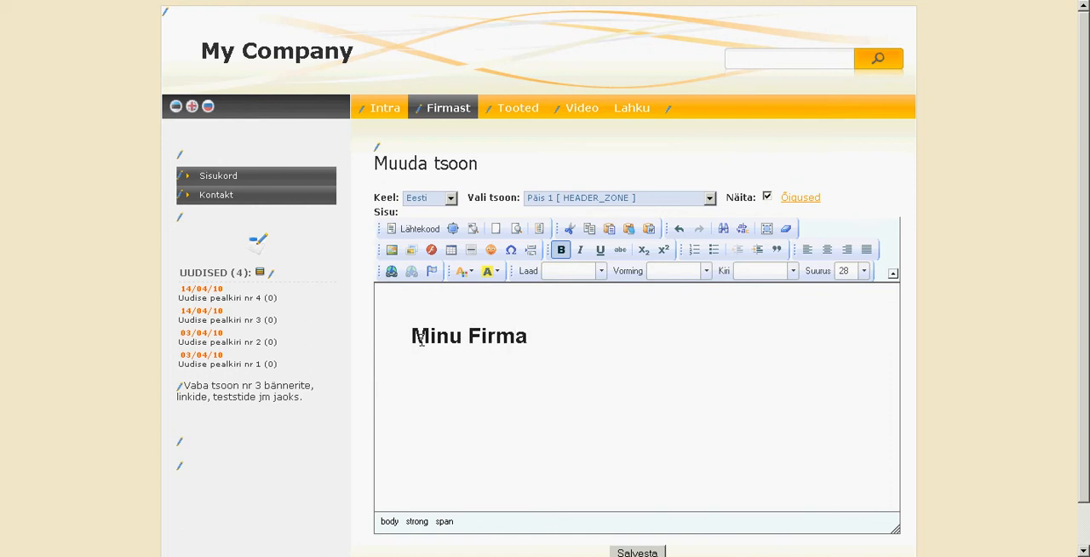
Italicize the "Minu Firma" title, save the header zone and return to the Firmast page.
scroll(574, 326, down, 1)
drag(481, 290, 411, 290)
click(580, 204)
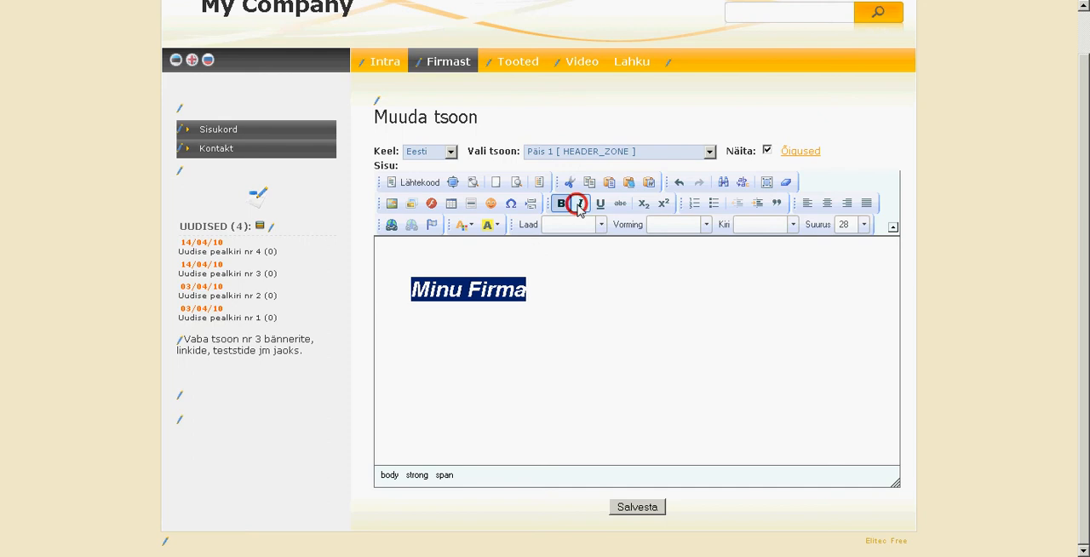
click(639, 505)
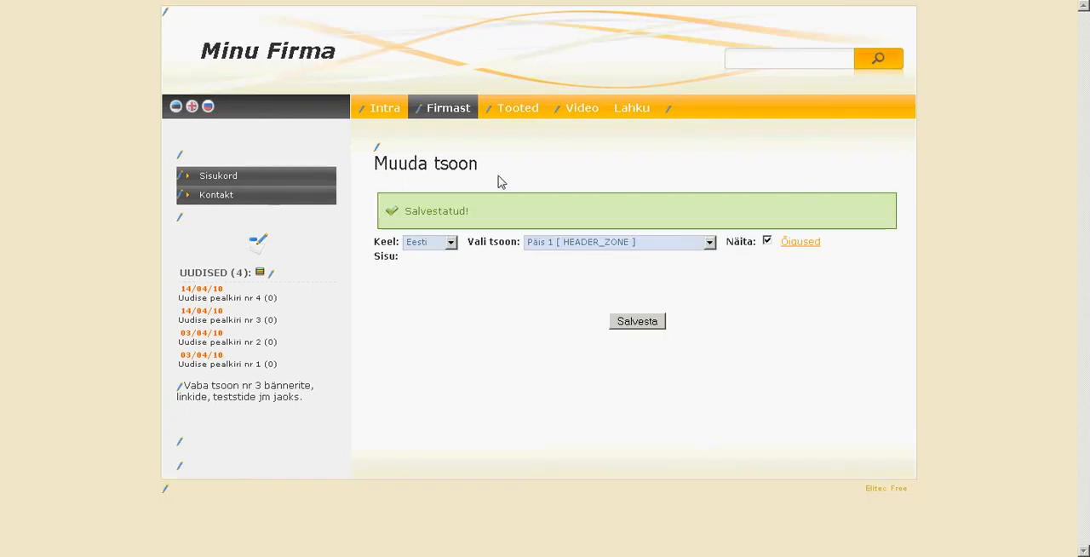
click(451, 108)
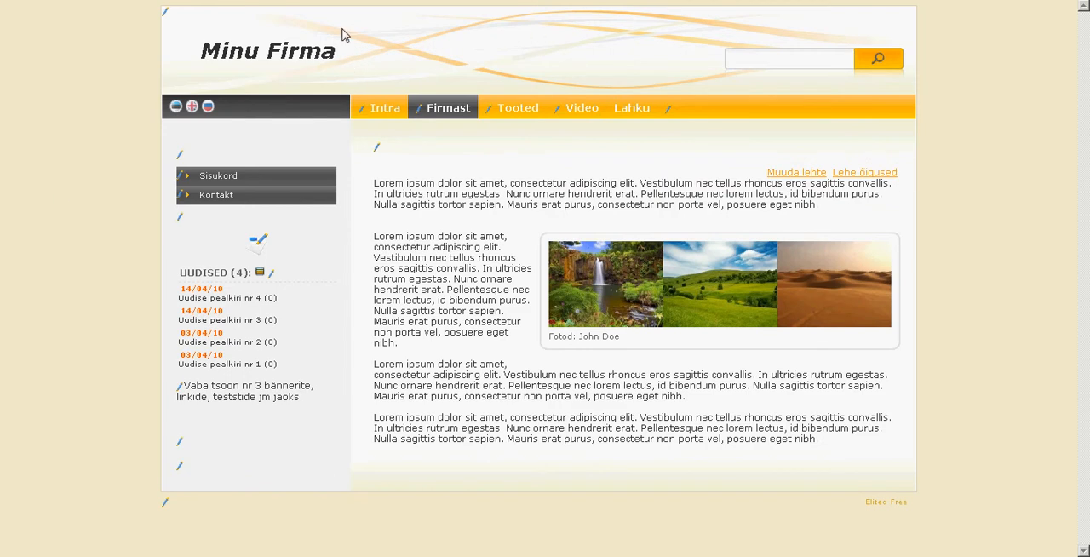
Reopen the header zone Päis 1 for editing and delete the "Minu Firma" text.
click(166, 13)
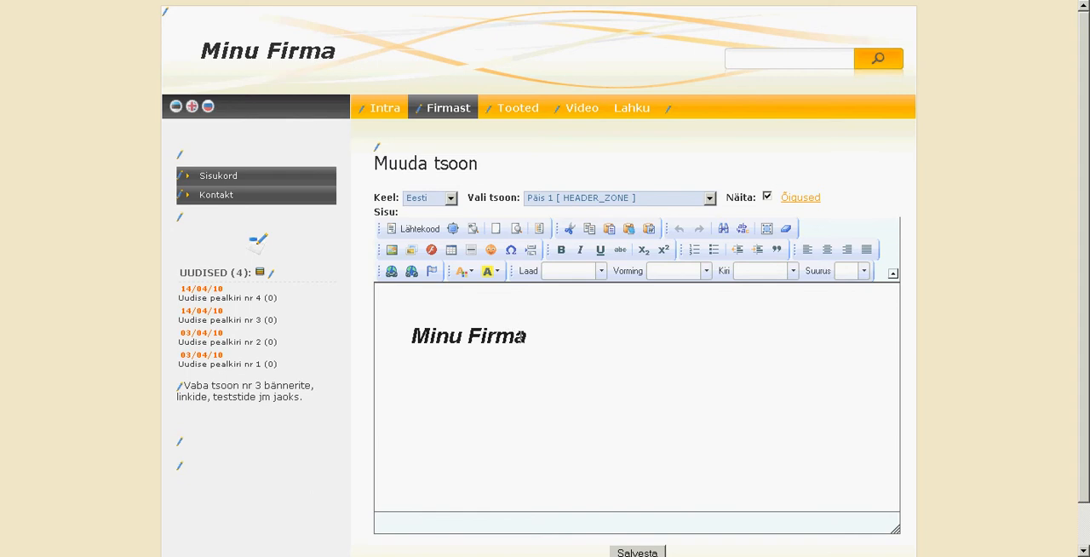
drag(538, 344, 410, 341)
key(Delete)
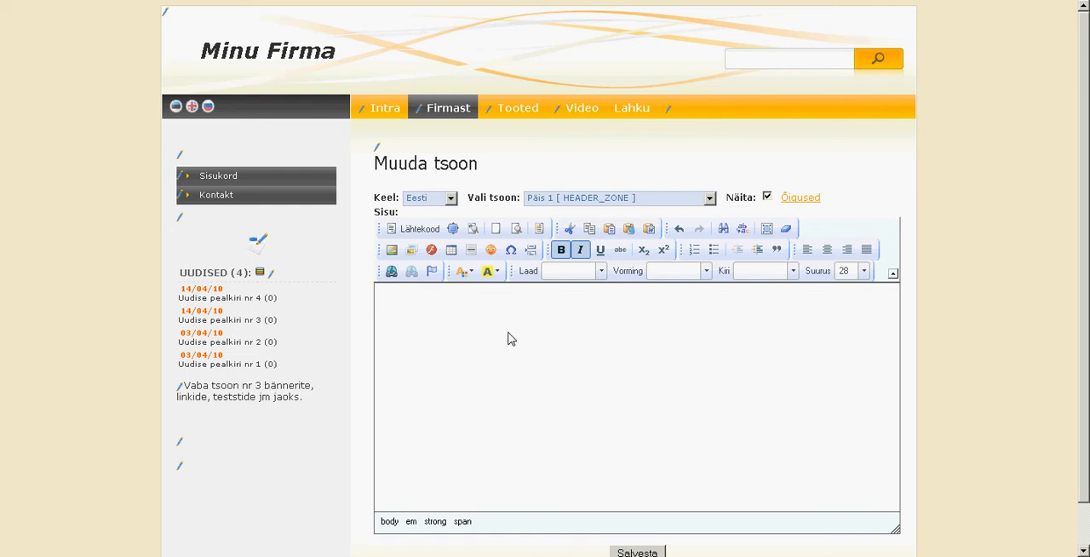
Upload the MyCompany logo image to the server and insert it into the empty header zone.
click(393, 252)
click(493, 177)
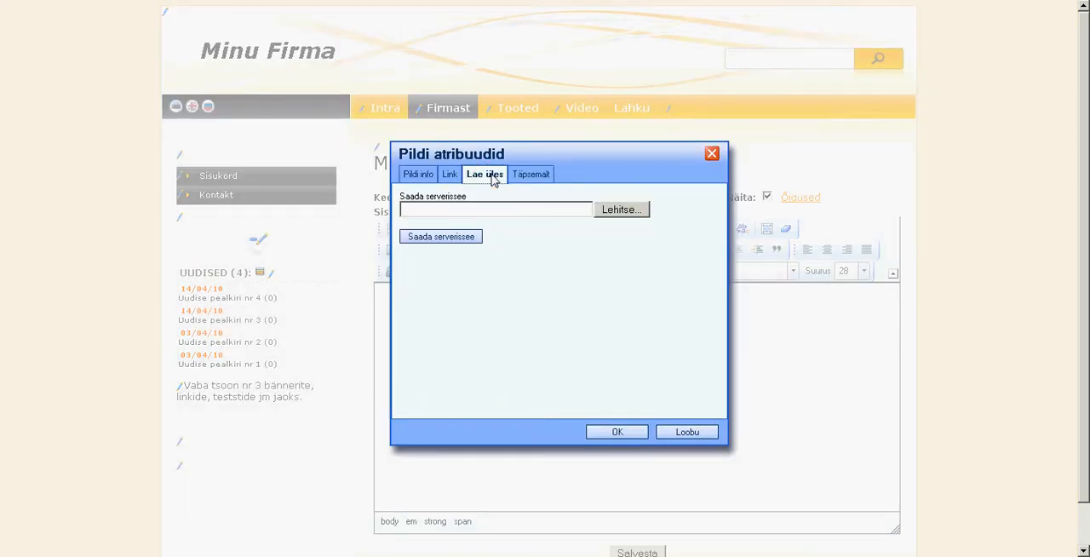
click(620, 212)
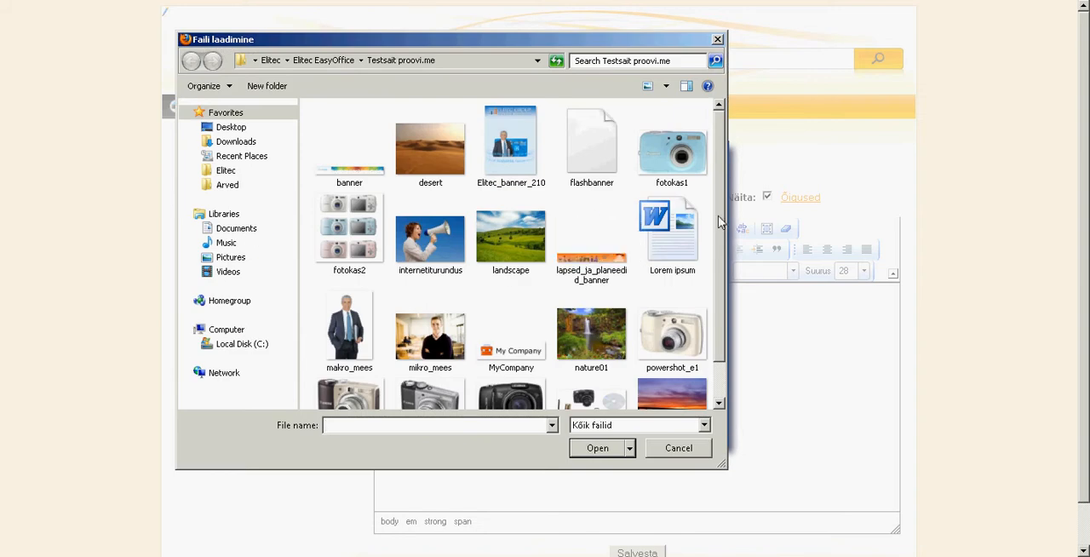
double_click(514, 358)
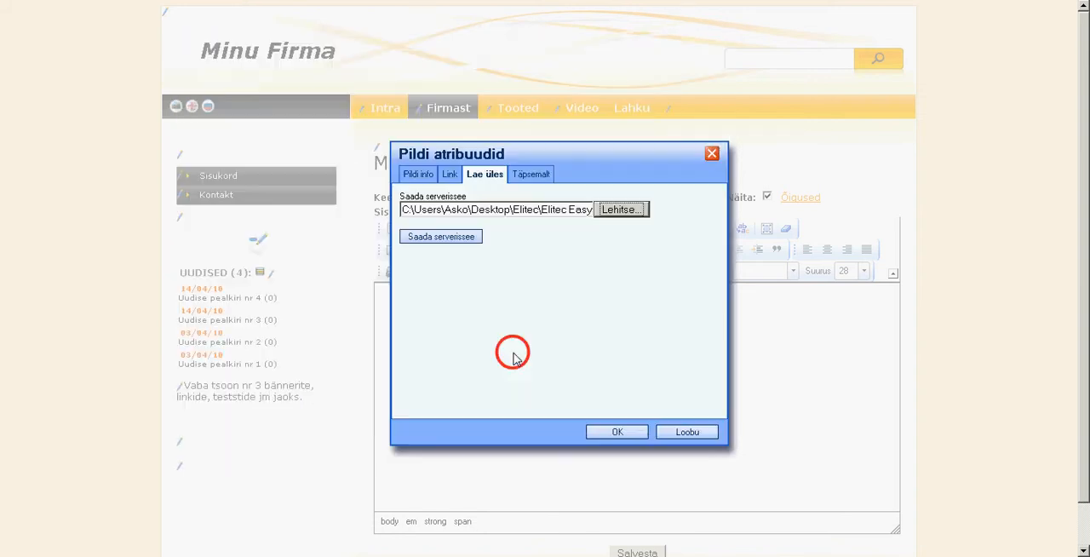
click(464, 240)
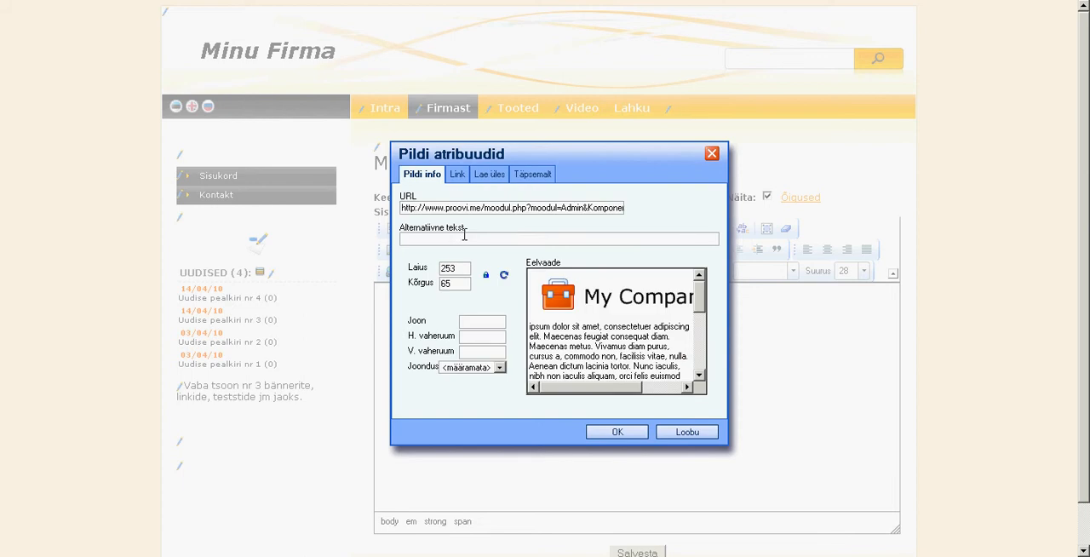
click(619, 431)
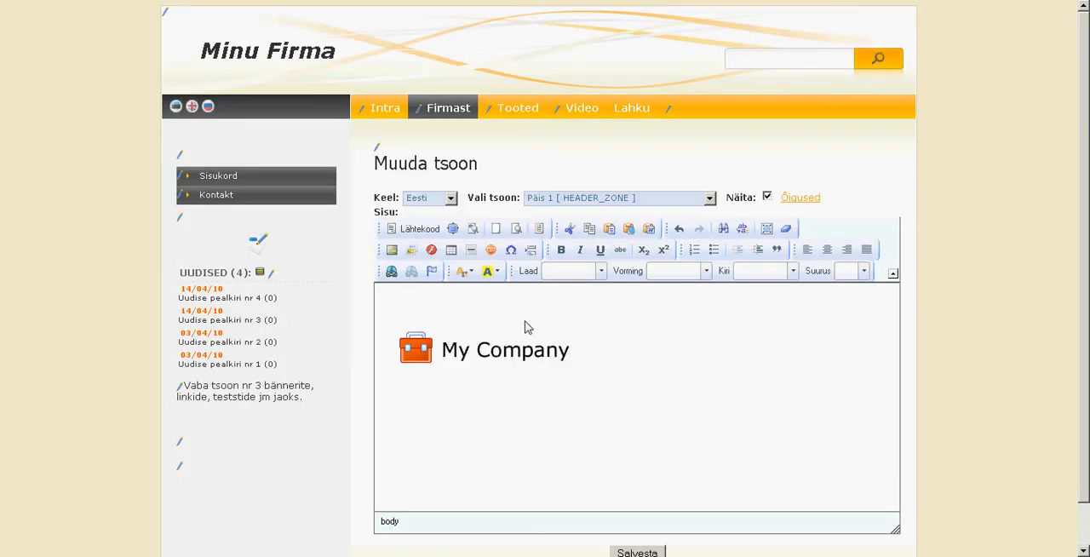
Remove the extra spacing above the logo in the header content and save the zone.
click(474, 311)
key(Delete)
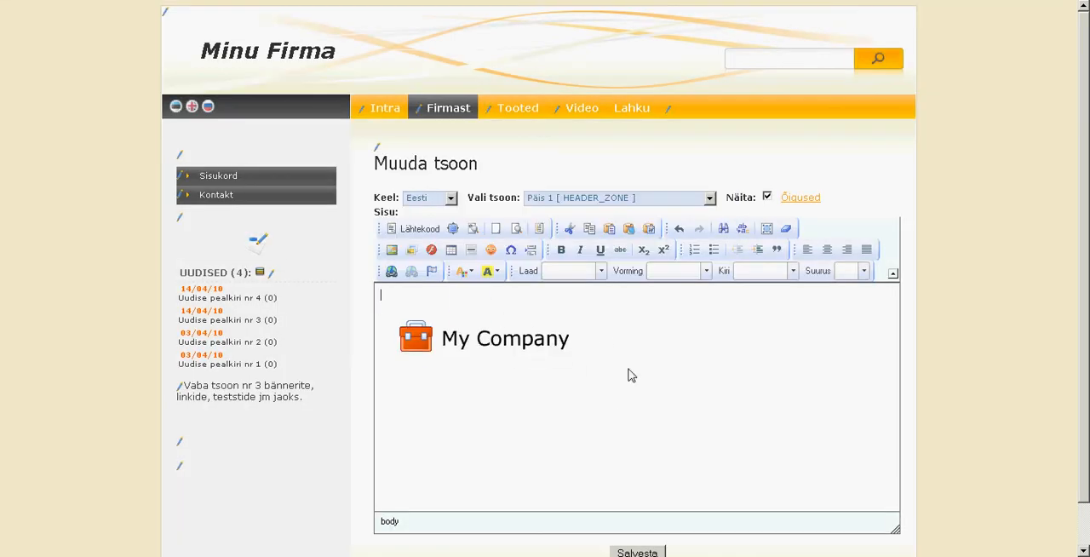
scroll(629, 369, down, 2)
click(631, 504)
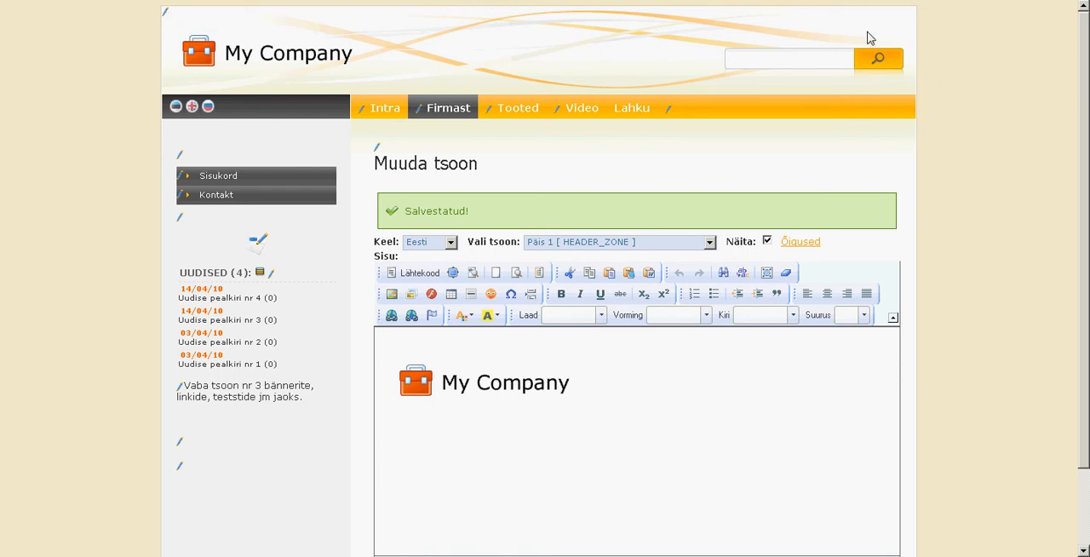
Clear all content, including the My Company logo, from the header zone editor.
click(592, 377)
click(668, 399)
key(ctrl+a)
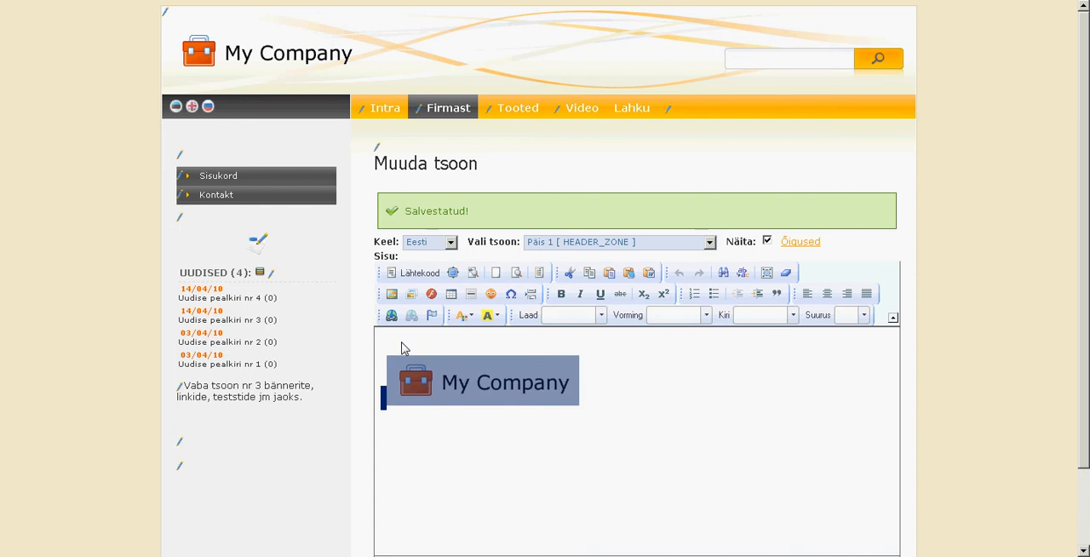
key(Delete)
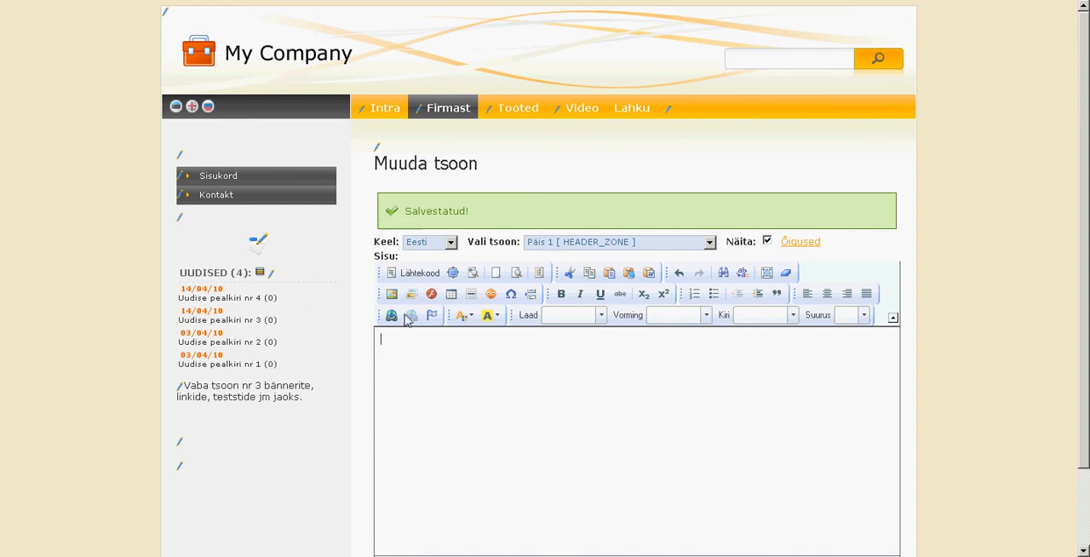
Upload the lapsed_ja_planeedid_banner image to the server and insert it into the header zone.
click(391, 294)
click(485, 175)
click(622, 210)
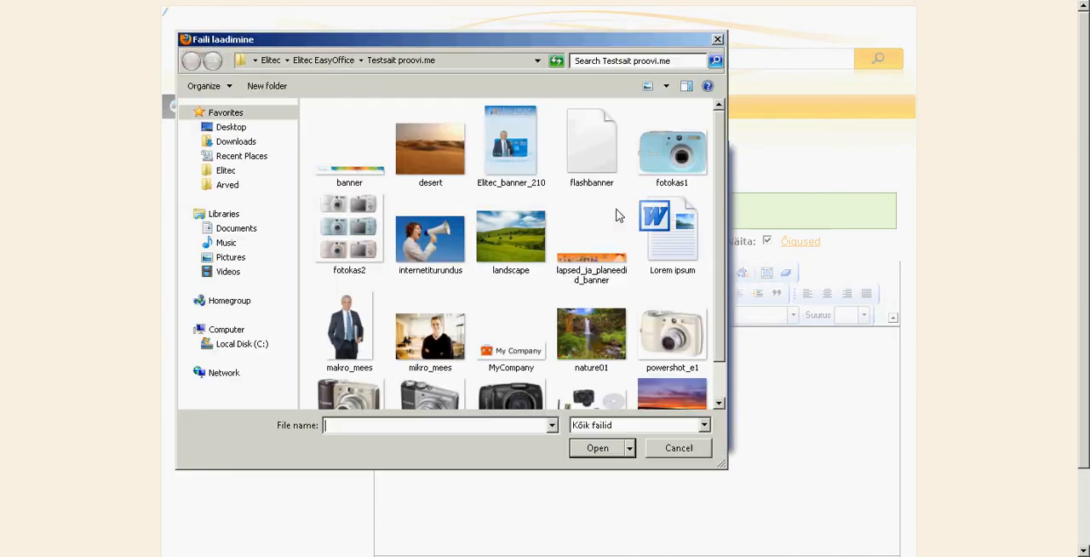
double_click(590, 264)
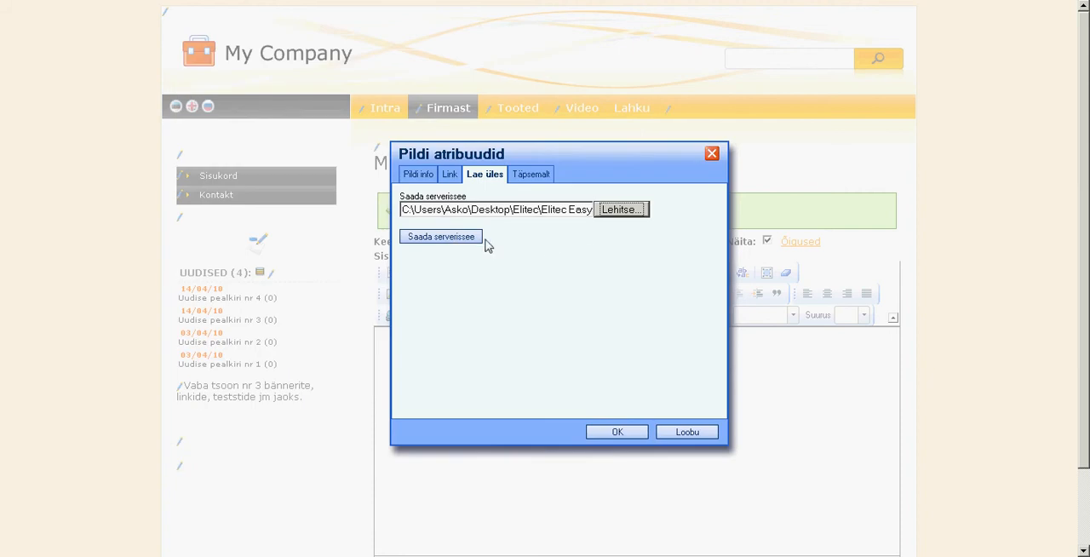
click(452, 240)
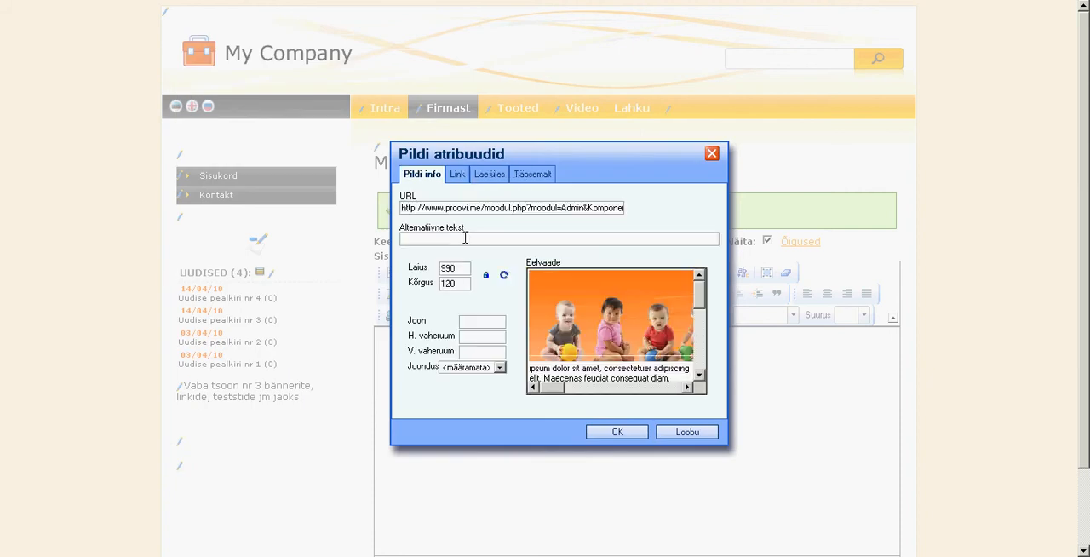
click(620, 431)
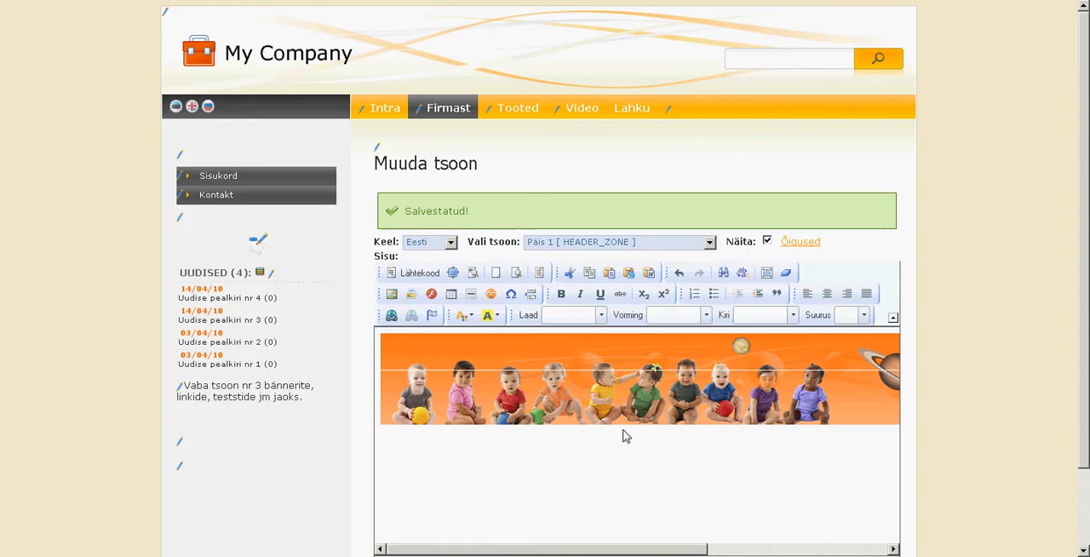
Save the header zone with the banner and show the Firmast page with editing mode turned off.
scroll(713, 430, down, 2)
click(651, 506)
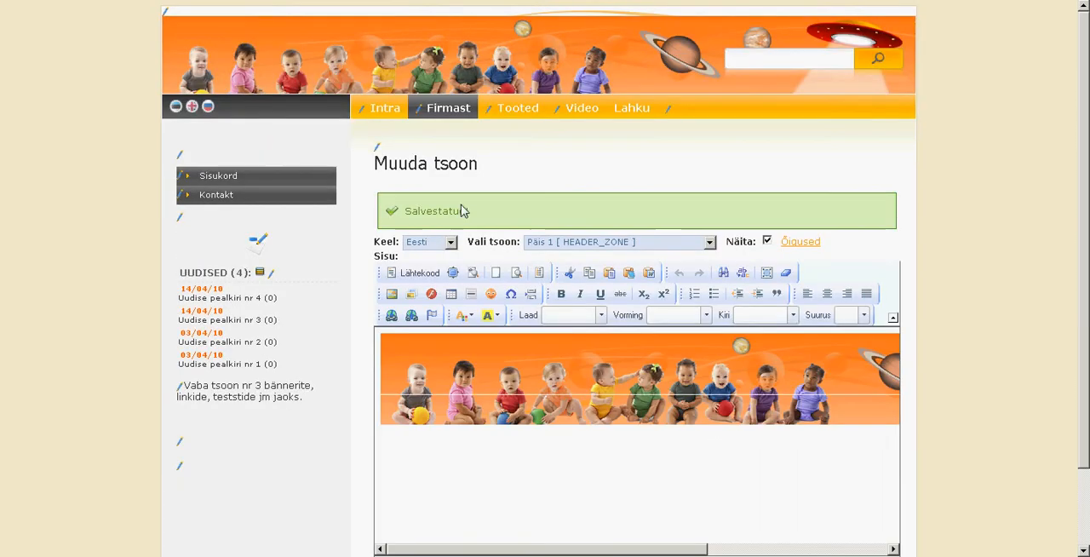
click(452, 113)
click(257, 245)
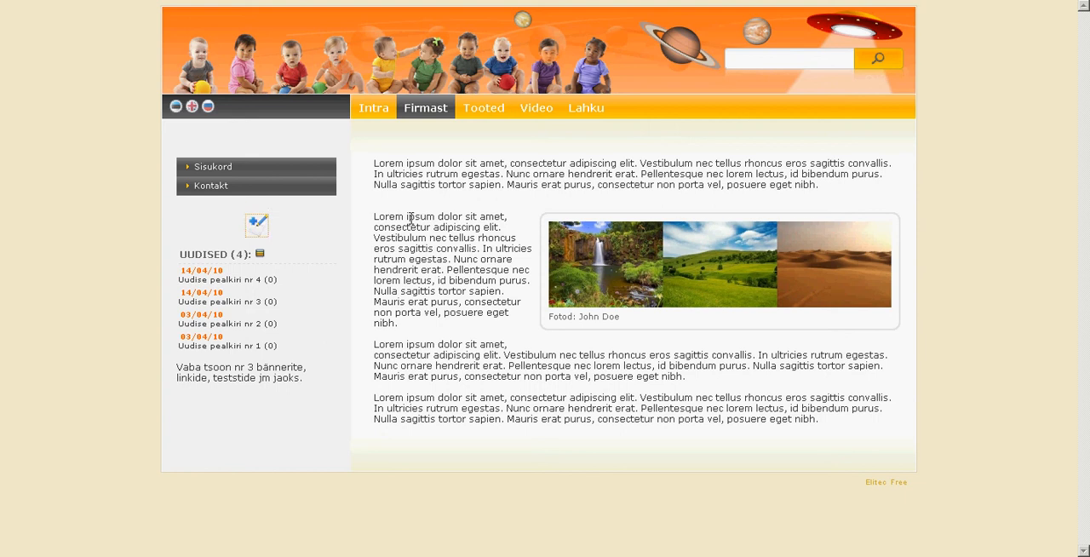
Turn editing mode back on, open the header zone Päis 1 and delete its banner image.
key(F2)
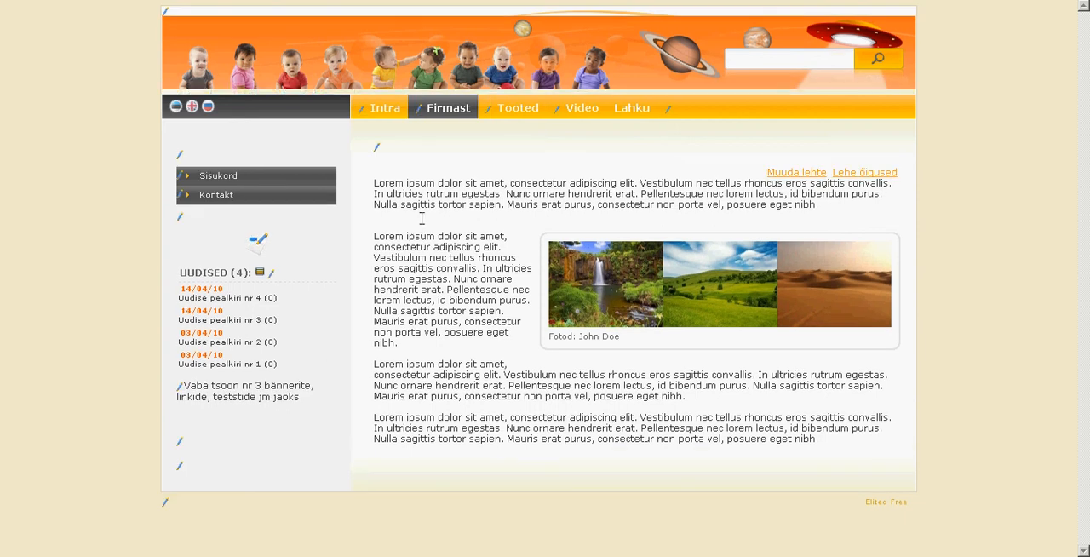
click(208, 26)
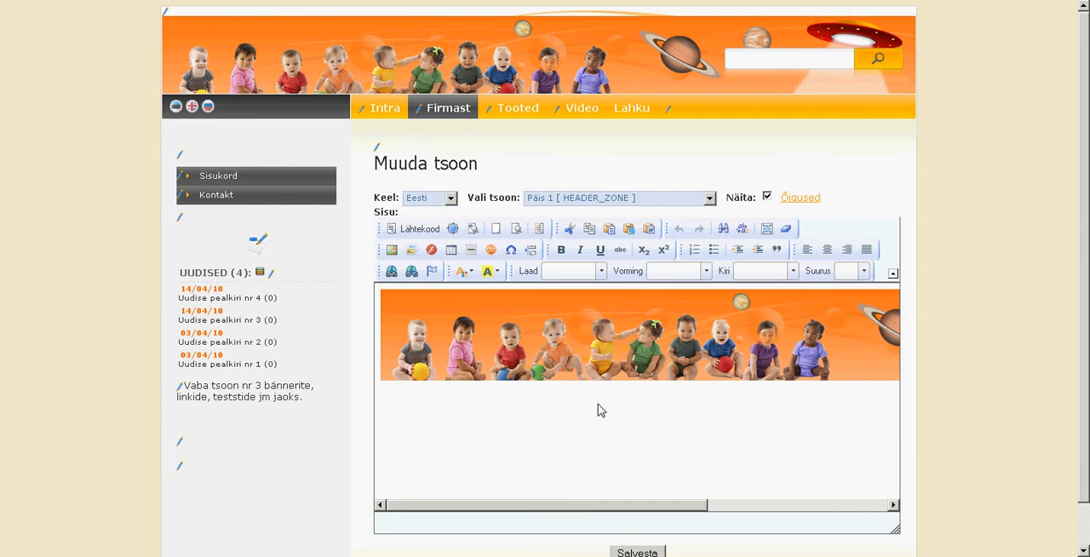
click(545, 327)
key(Delete)
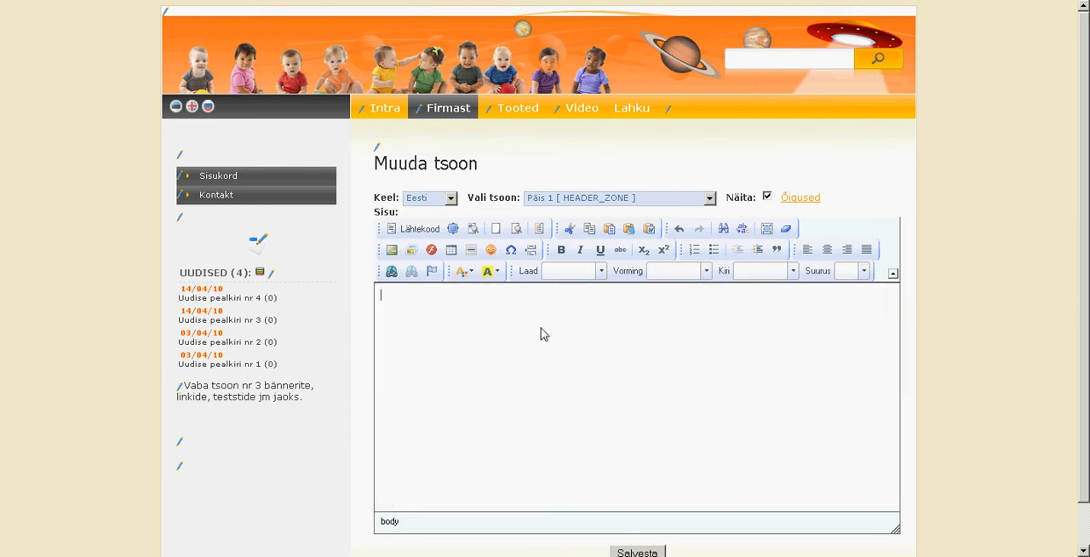
Upload the flashbanner file to the server as a Flash object for the header zone.
click(434, 254)
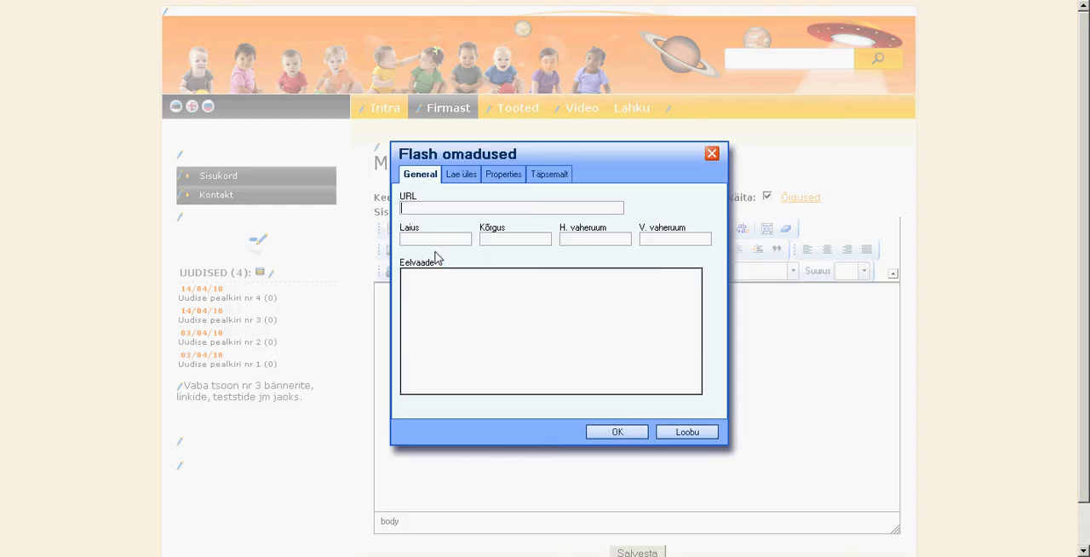
click(461, 176)
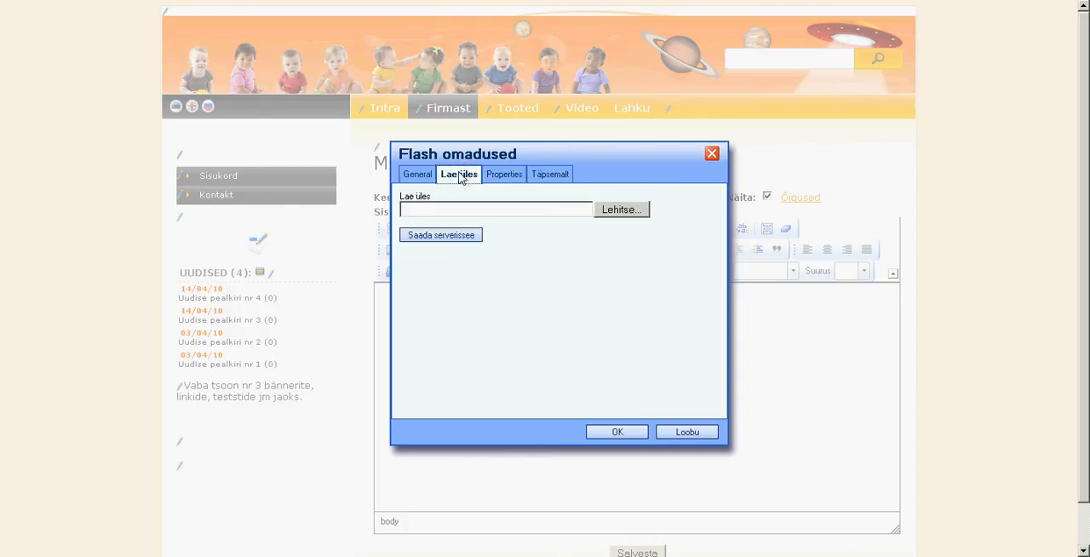
click(601, 211)
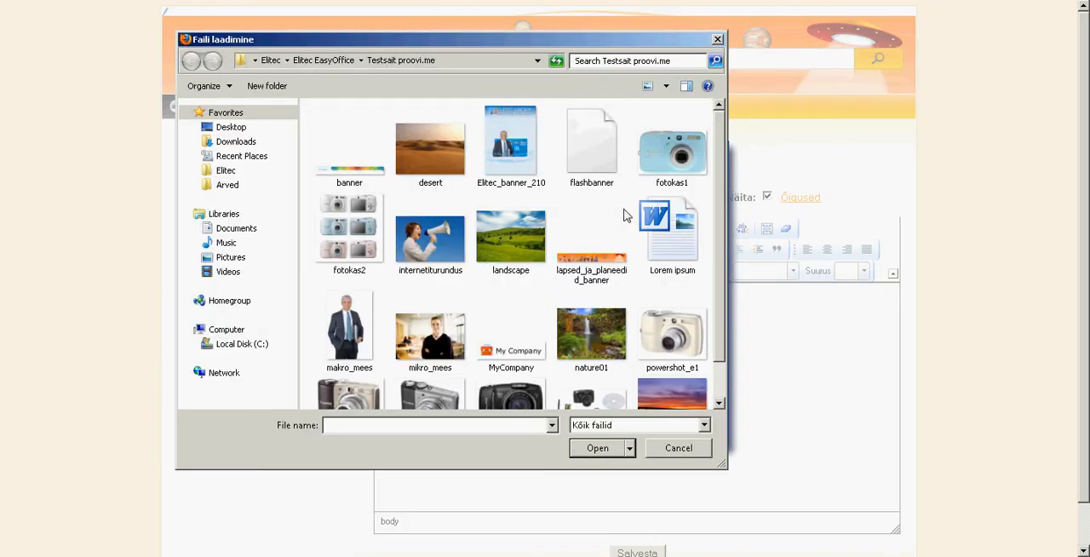
click(594, 160)
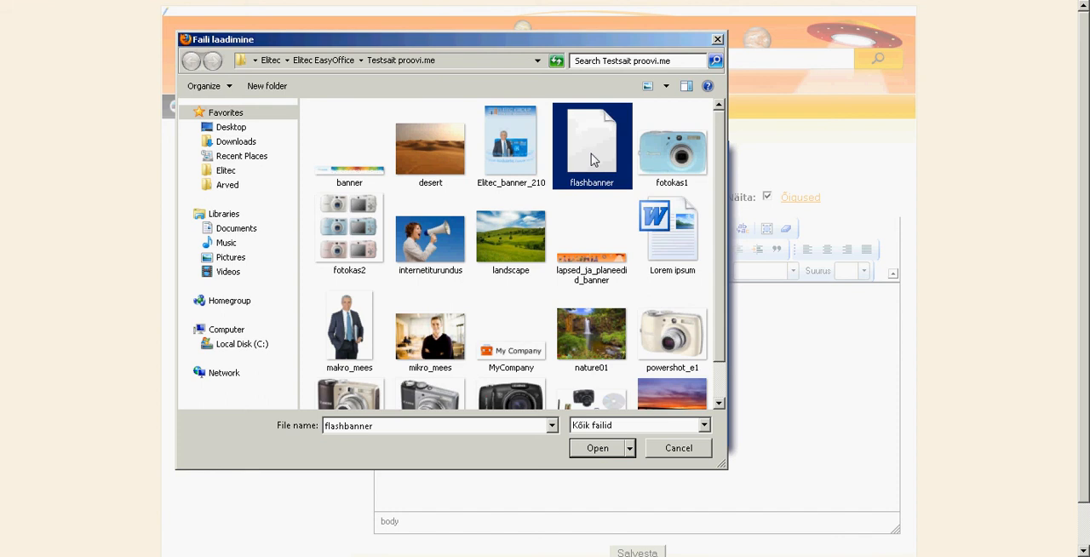
double_click(594, 160)
click(462, 239)
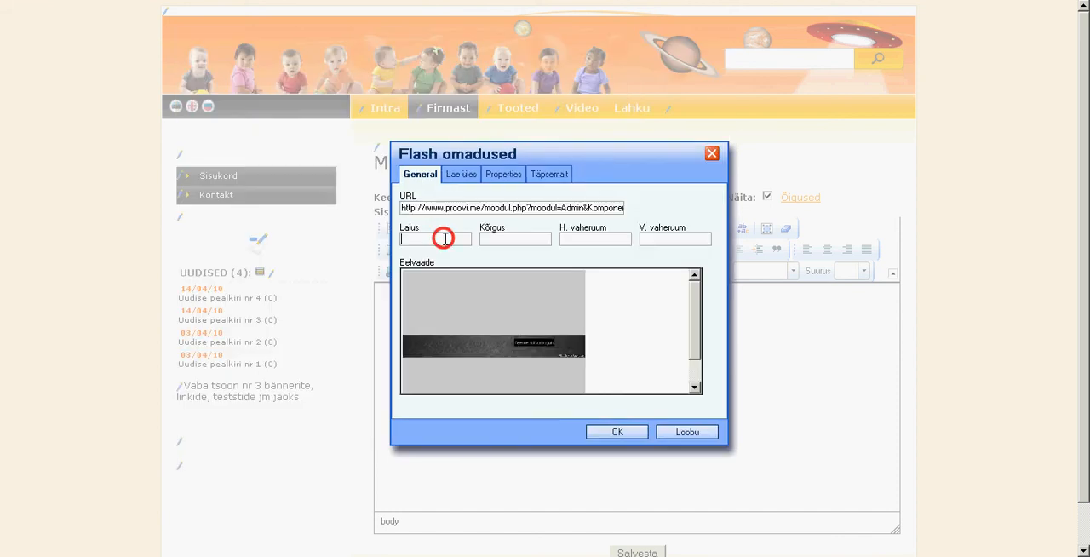
Set the Flash banner's width to 990 and height to 125, and insert it into the header zone.
click(444, 239)
text(990)
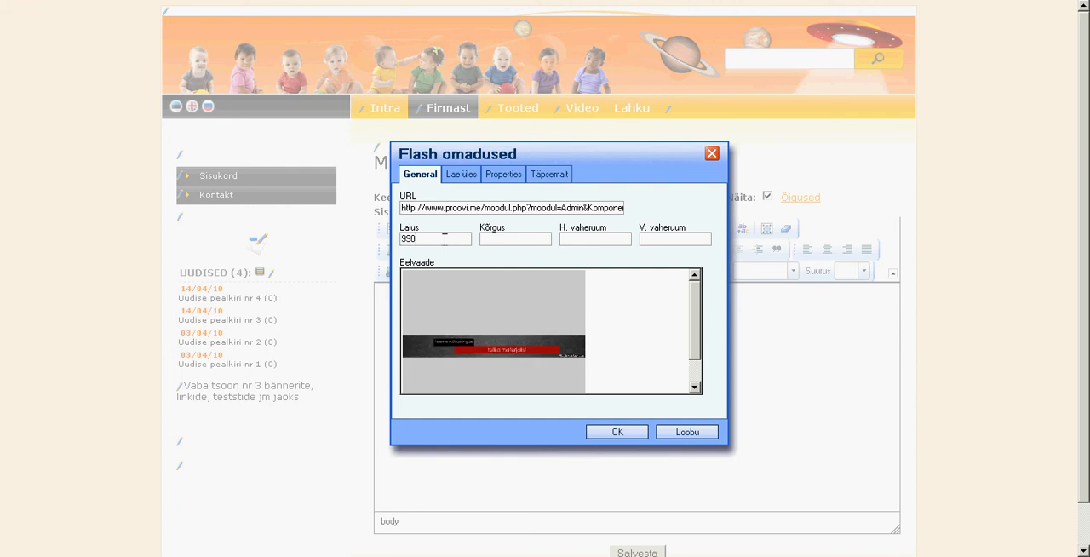
click(499, 240)
text(125)
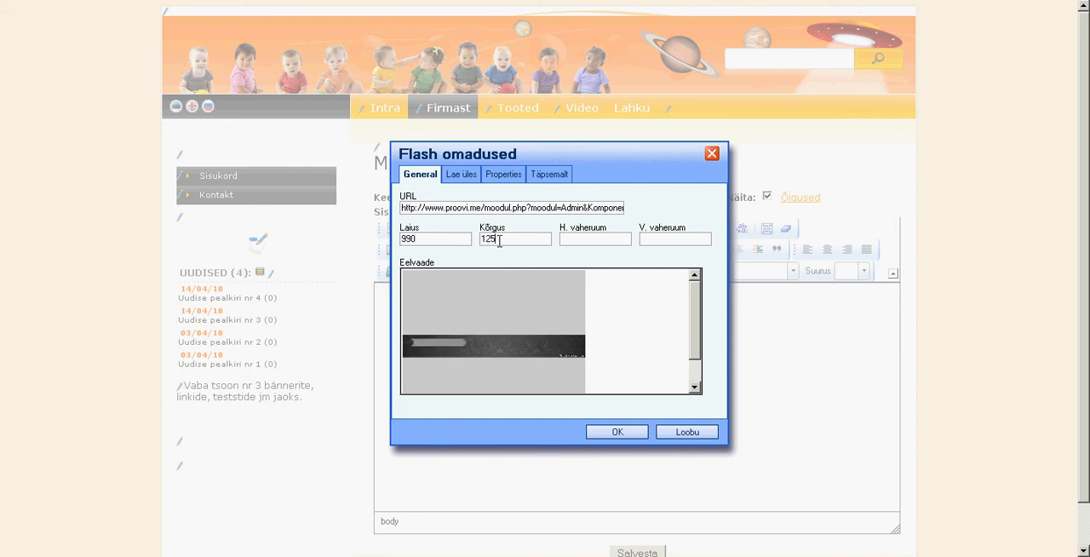
click(622, 432)
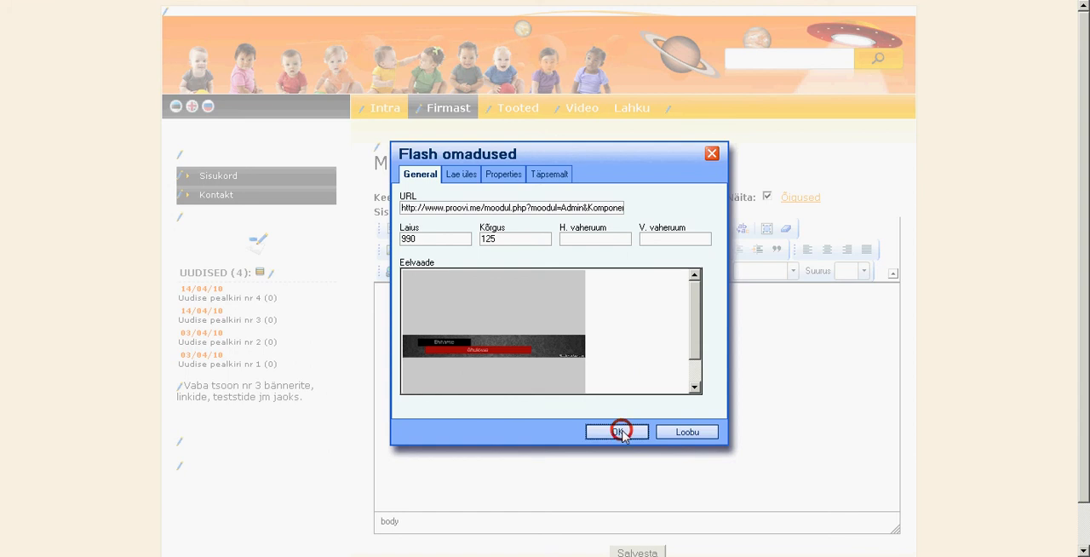
Save the header zone with the Flash banner and show the Firmast page with editing mode turned off.
scroll(921, 381, down, 2)
click(640, 508)
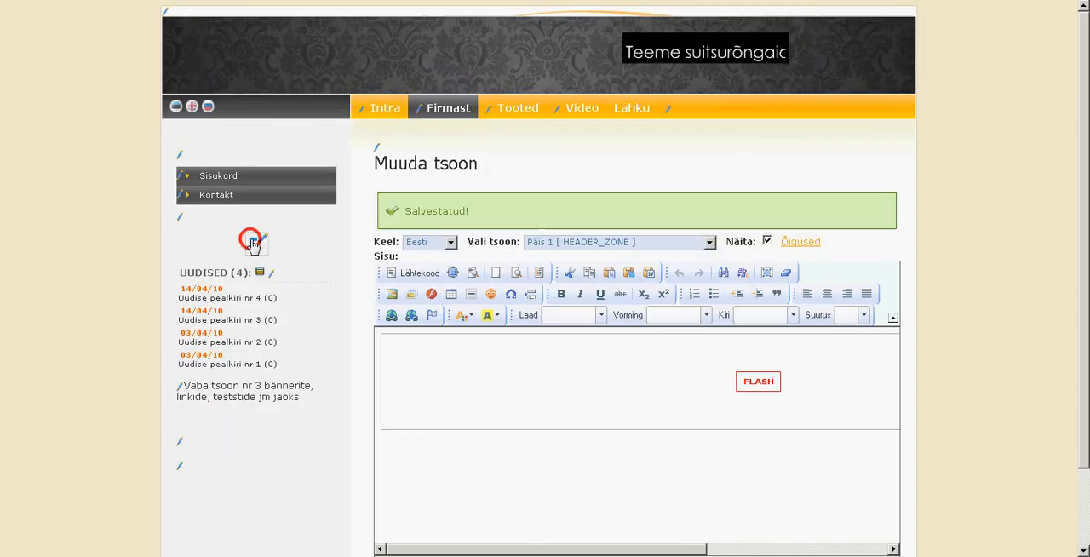
click(446, 114)
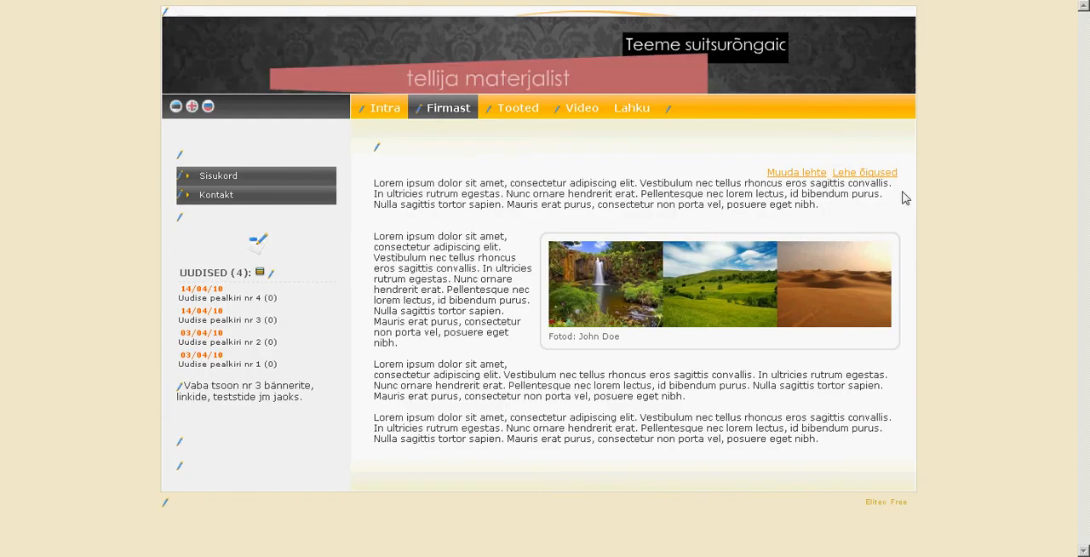
double_click(963, 223)
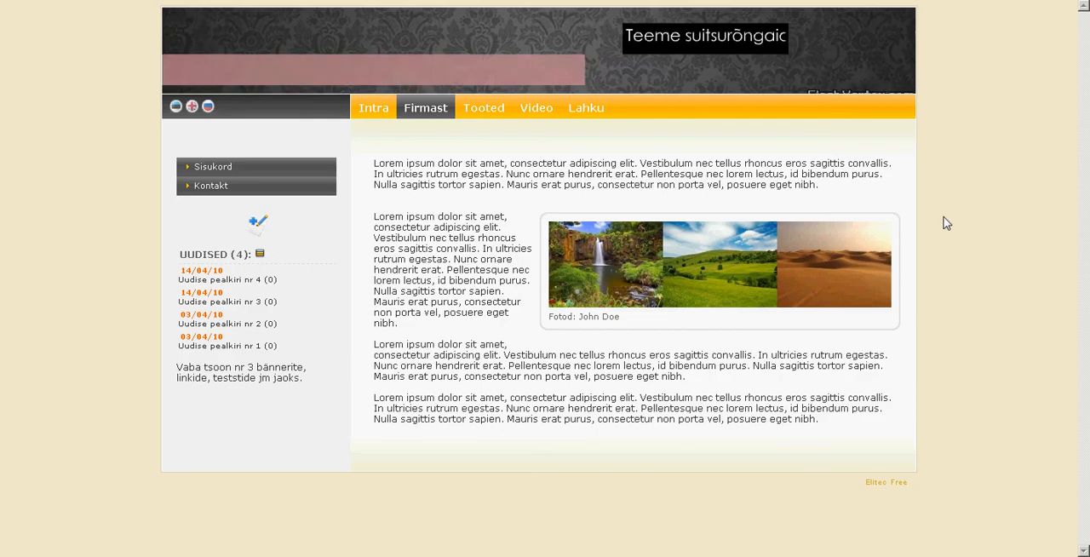